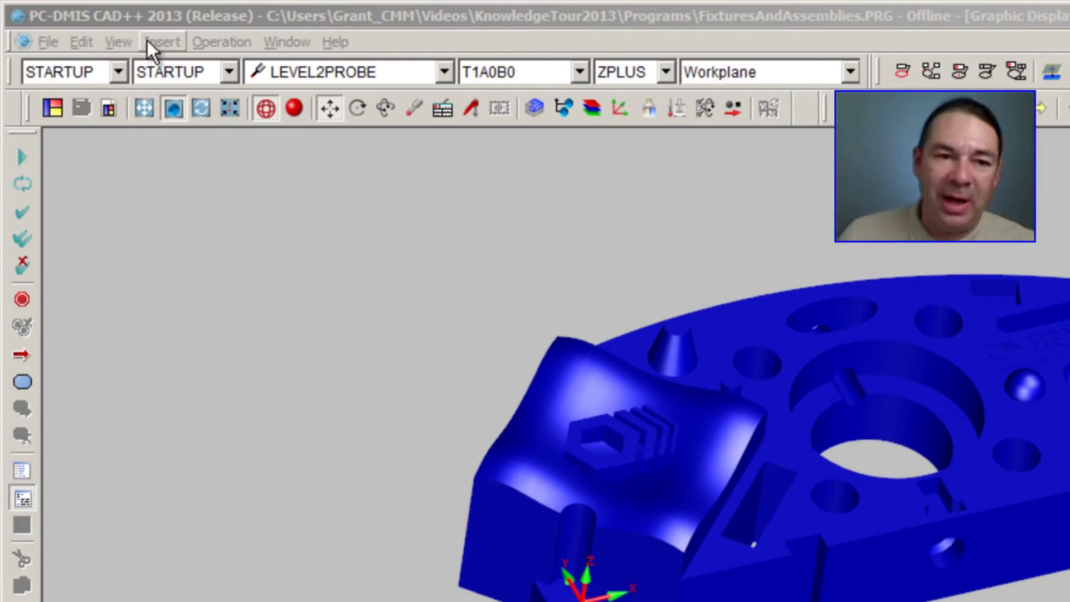
{"action": "left_click", "coordinate": [159, 43]}
{"action": "mouse_move", "coordinate": [167, 58]}
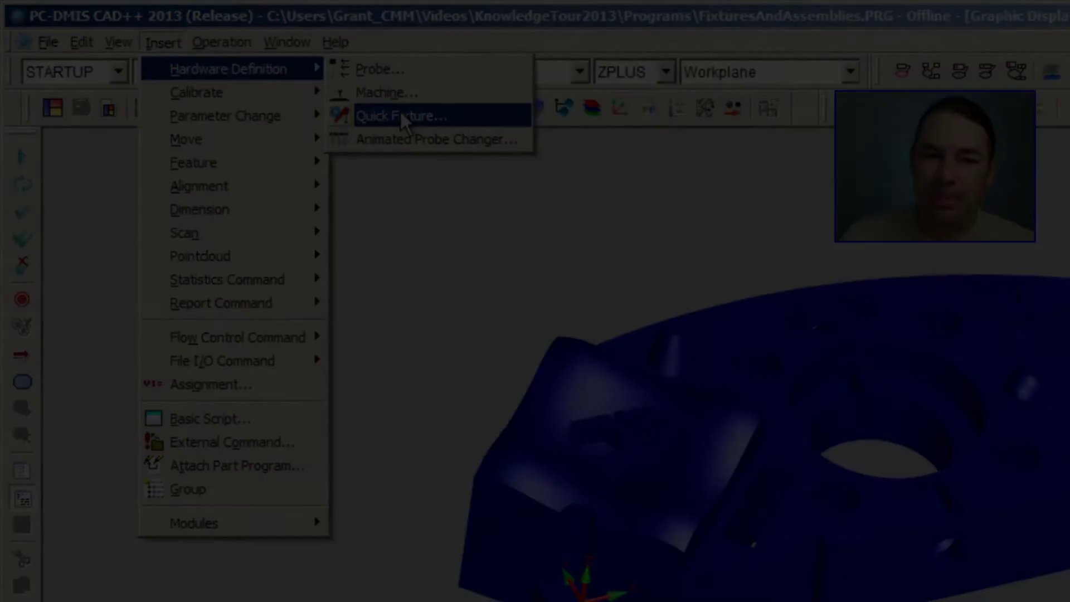
{"action": "left_click", "coordinate": [400, 111]}
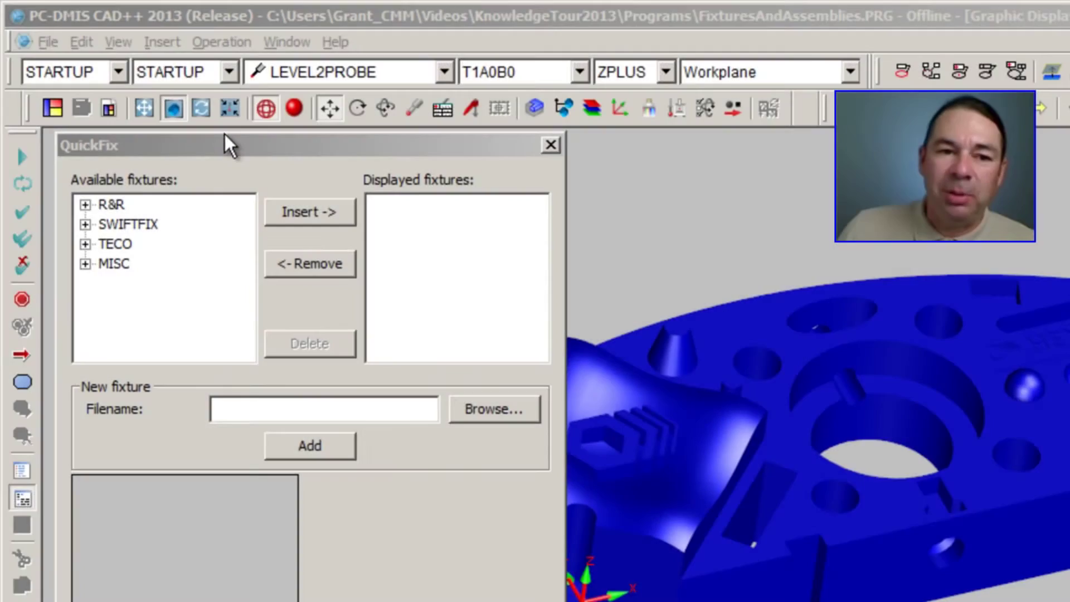
{"action": "left_click", "coordinate": [225, 145]}
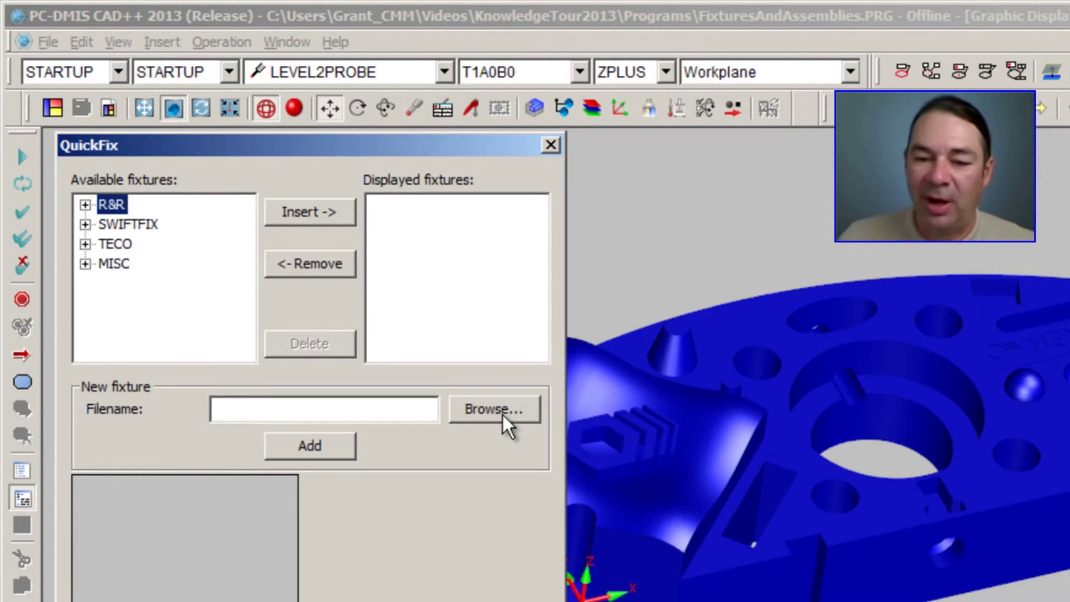
{"action": "left_click", "coordinate": [85, 205]}
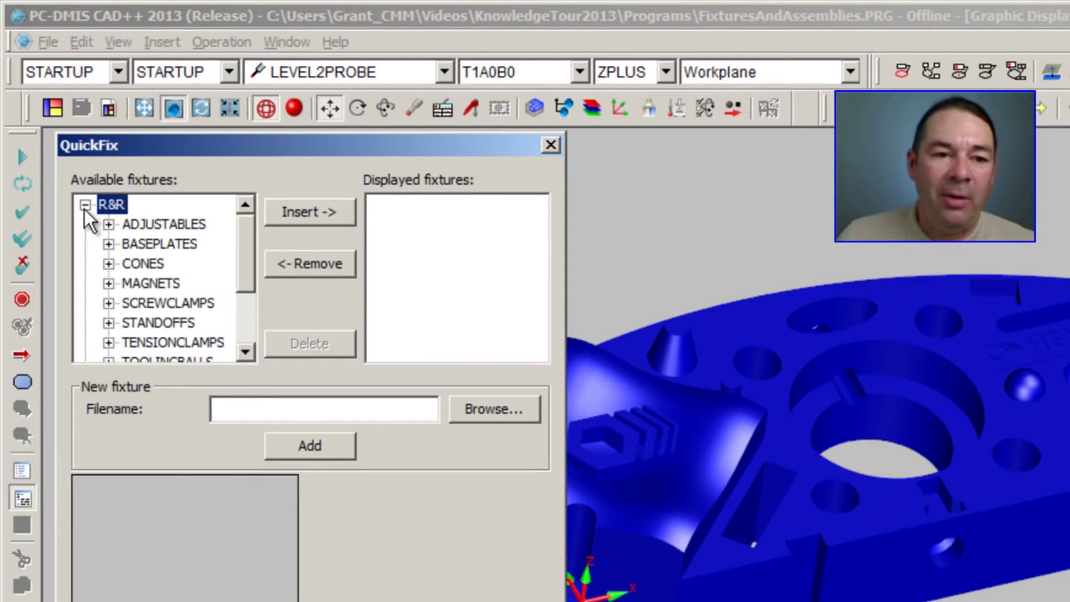
{"action": "left_click", "coordinate": [109, 244]}
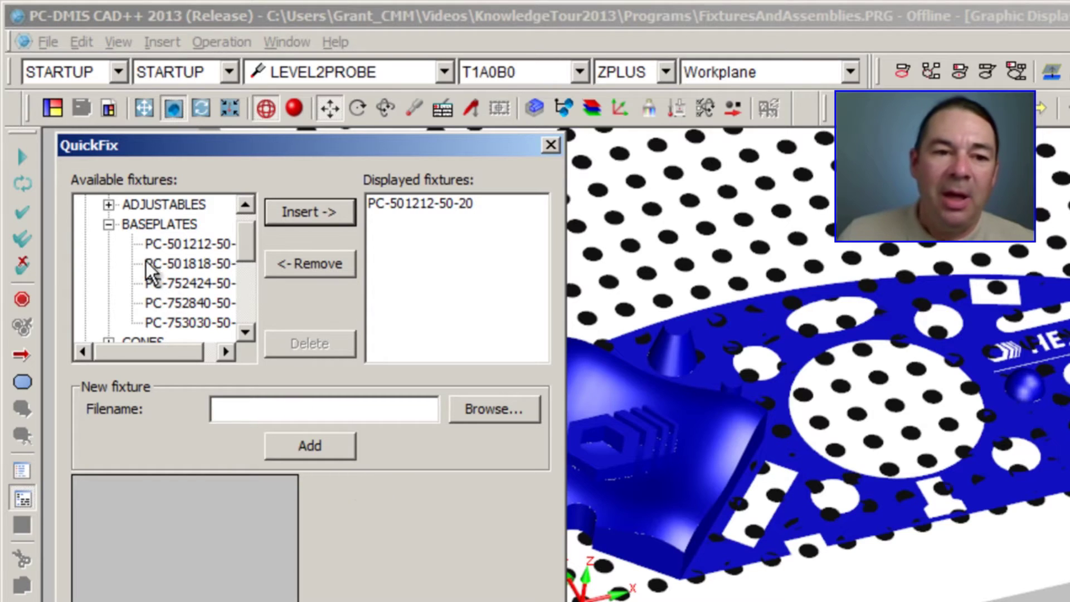
Insert four R&R S-11-20 standoffs and two tension clamps from the available fixtures
{"action": "left_click", "coordinate": [109, 224]}
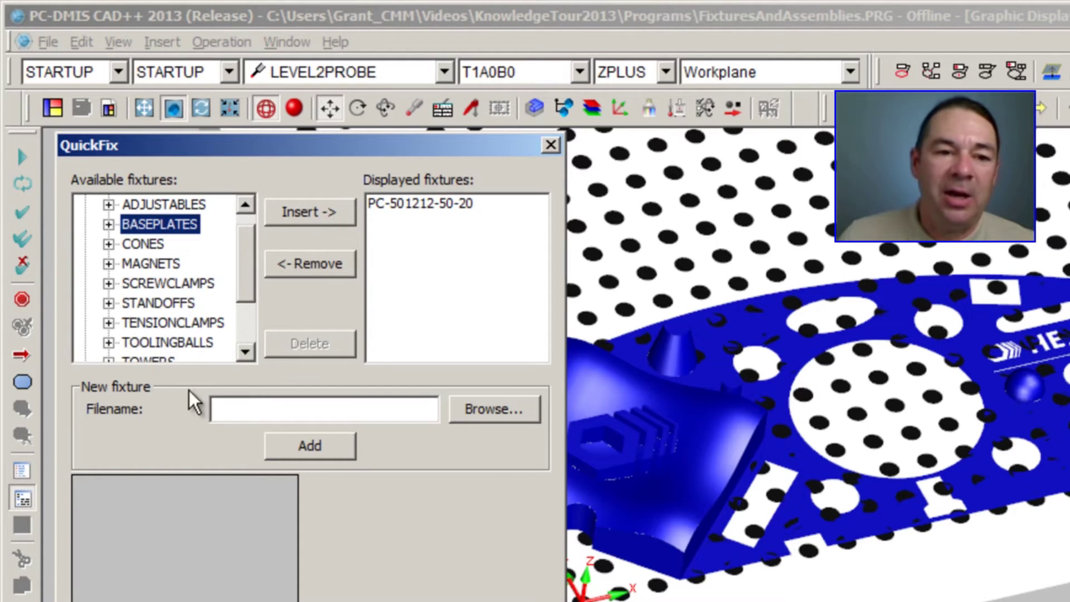
{"action": "left_click", "coordinate": [108, 302]}
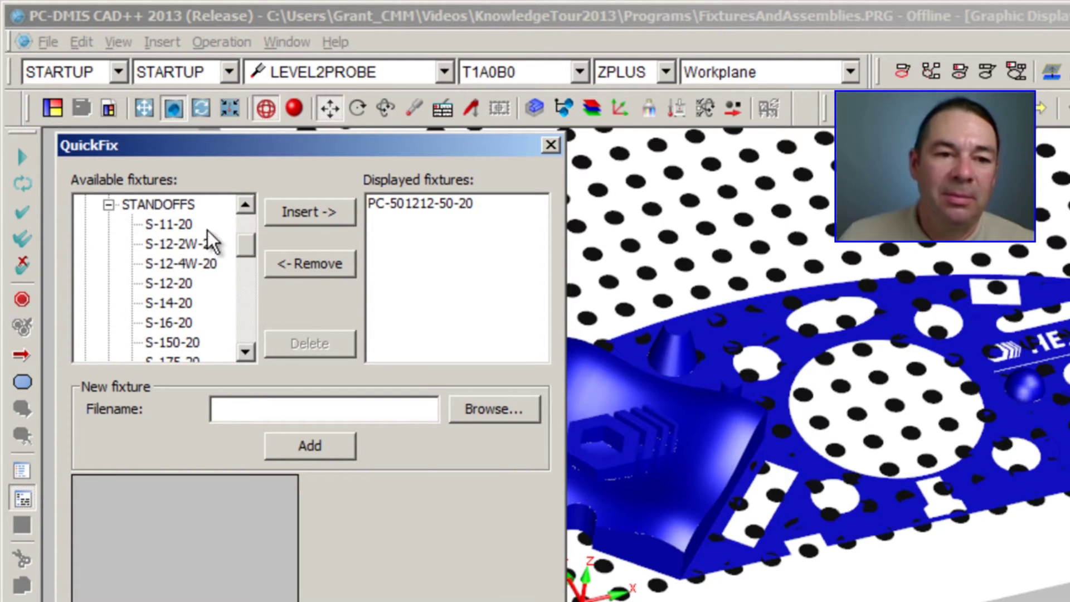
{"action": "left_click", "coordinate": [306, 211]}
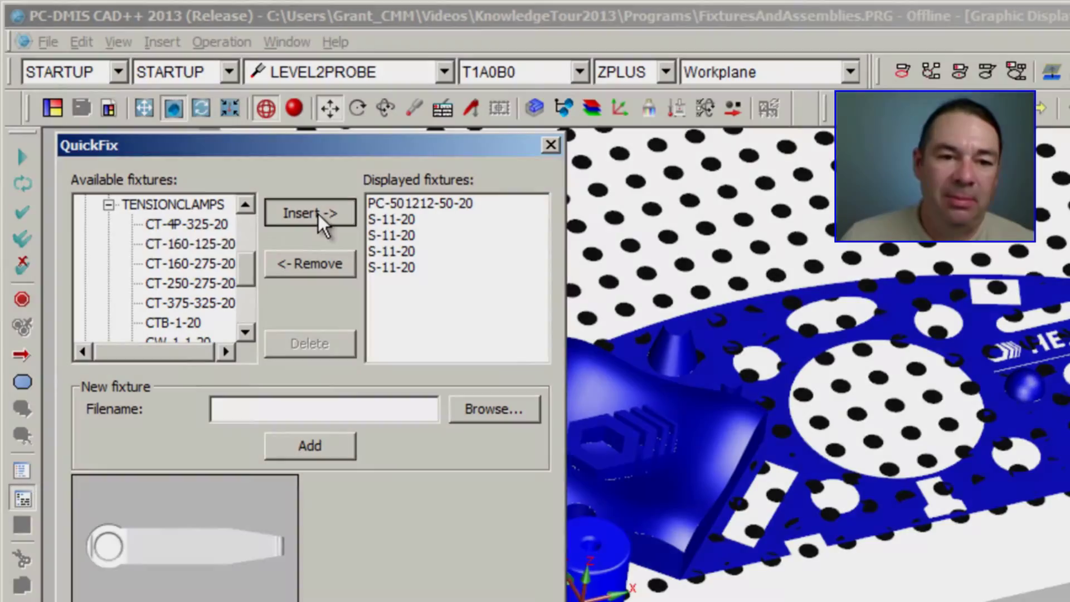
{"action": "left_click", "coordinate": [319, 214]}
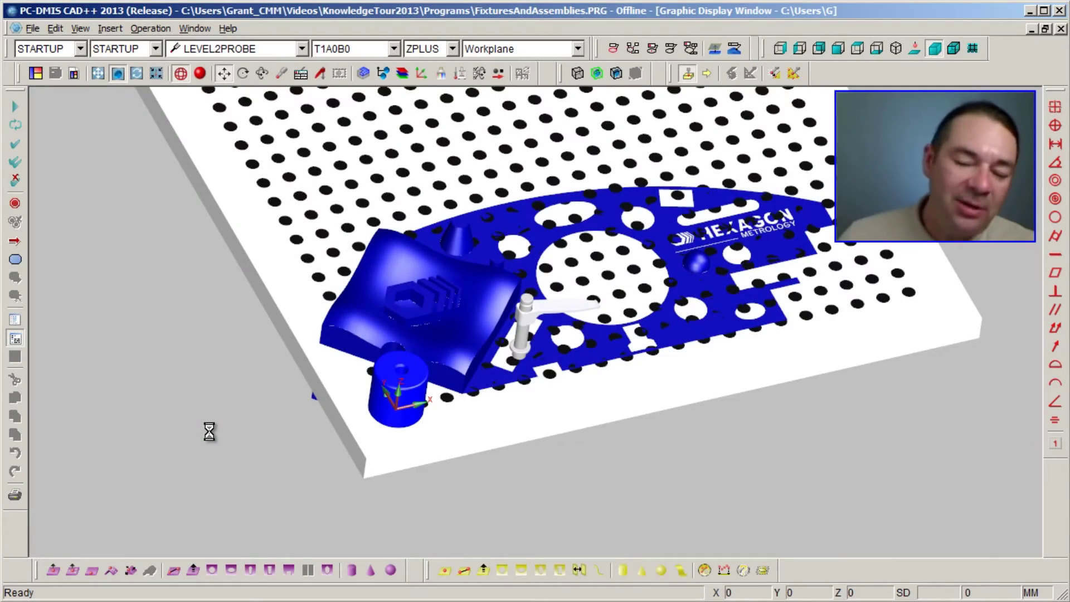
Move the four stacked standoffs from the origin to separate spots beside the baseplate, arranged in a column
{"action": "scroll", "coordinate": [205, 291], "scroll_direction": "down", "scroll_amount": 3}
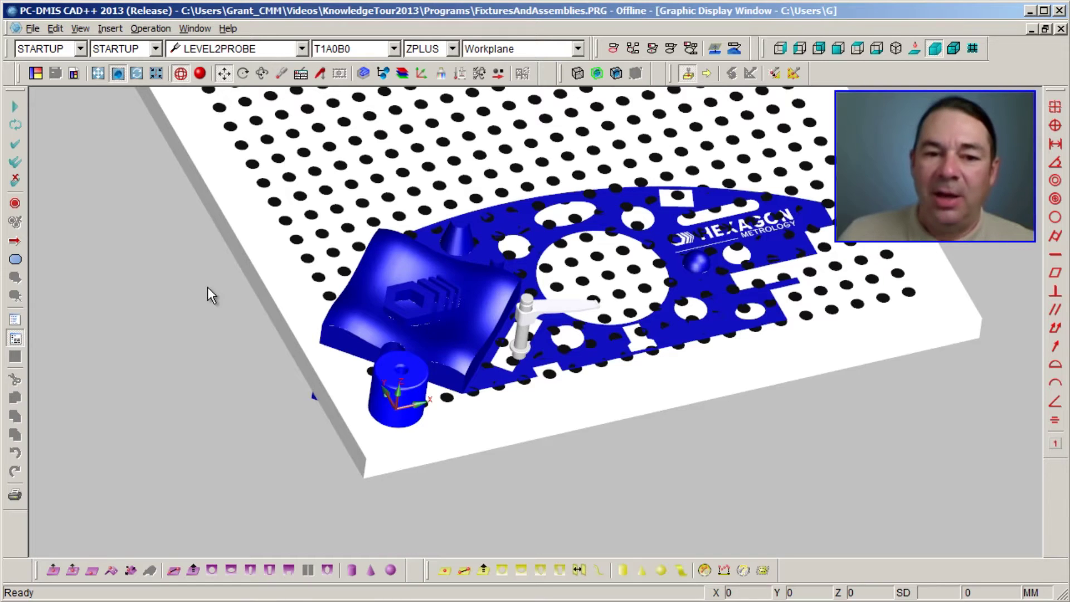
{"action": "middle_click_drag", "start_coordinate": [318, 201], "coordinate": [434, 297]}
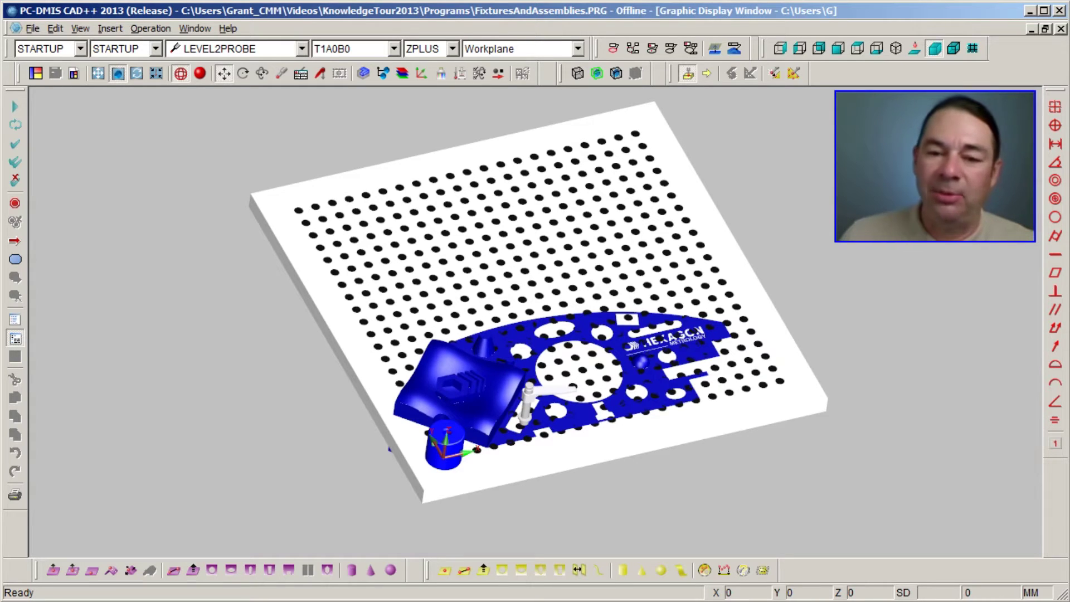
{"action": "left_click", "coordinate": [855, 50]}
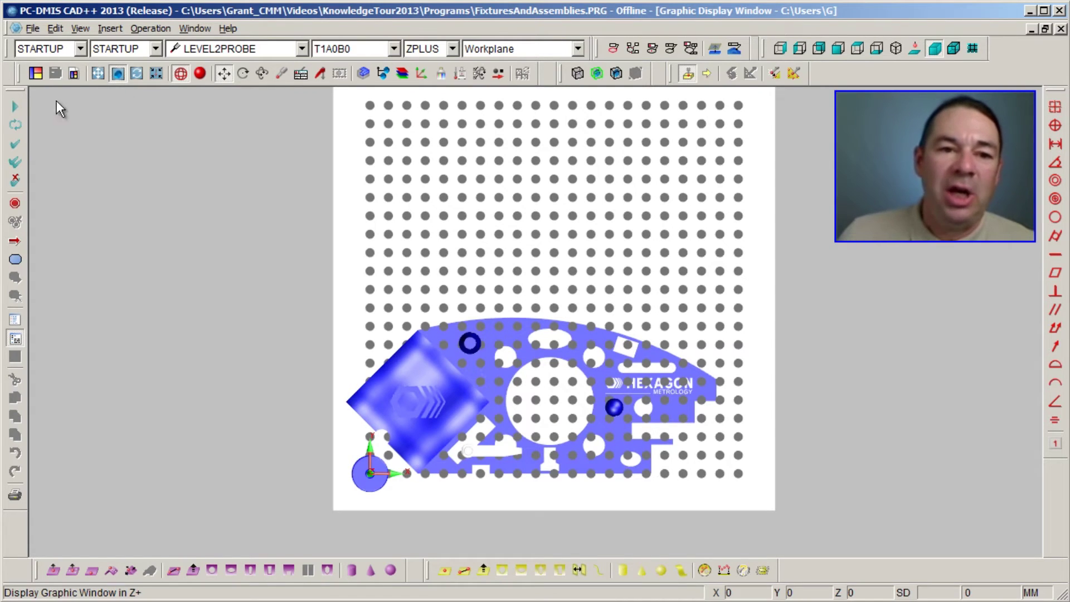
{"action": "left_click", "coordinate": [319, 73]}
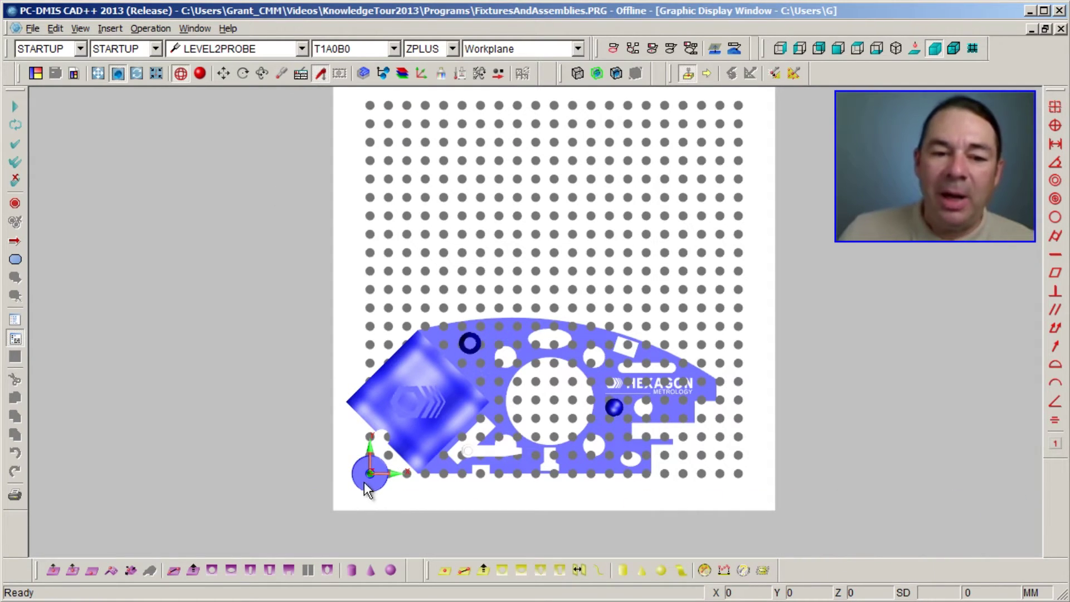
{"action": "left_click_drag", "start_coordinate": [371, 475], "coordinate": [189, 229]}
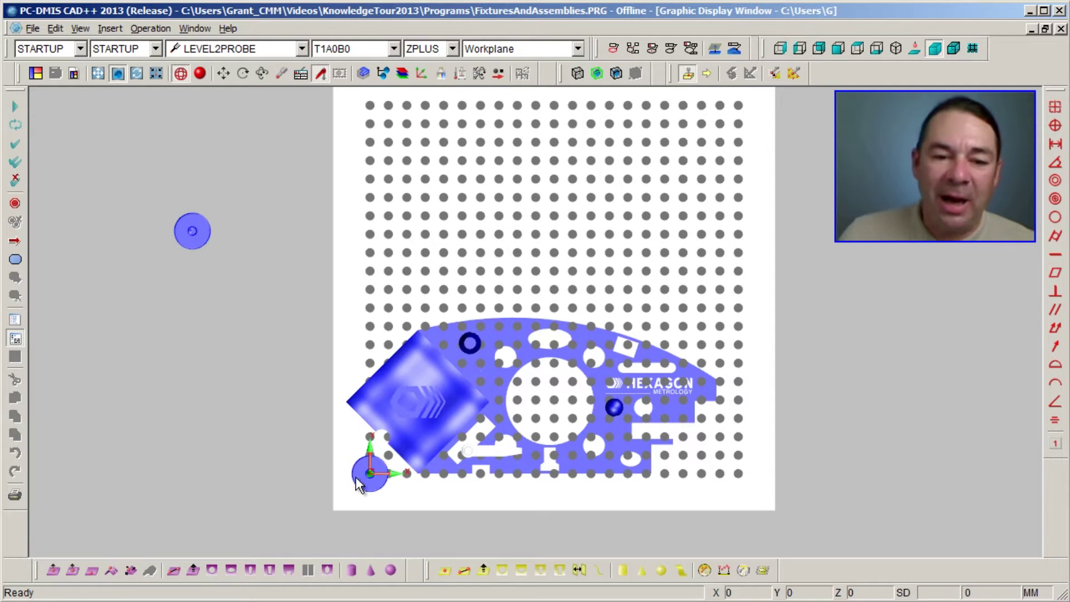
{"action": "left_click_drag", "start_coordinate": [363, 473], "coordinate": [193, 282]}
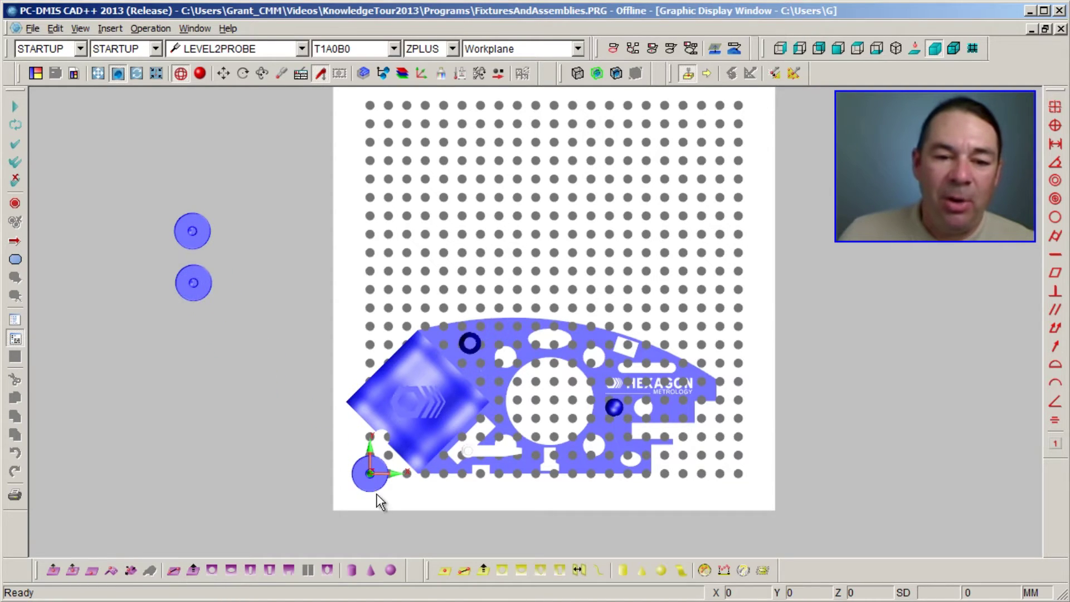
{"action": "left_click_drag", "start_coordinate": [370, 476], "coordinate": [200, 338]}
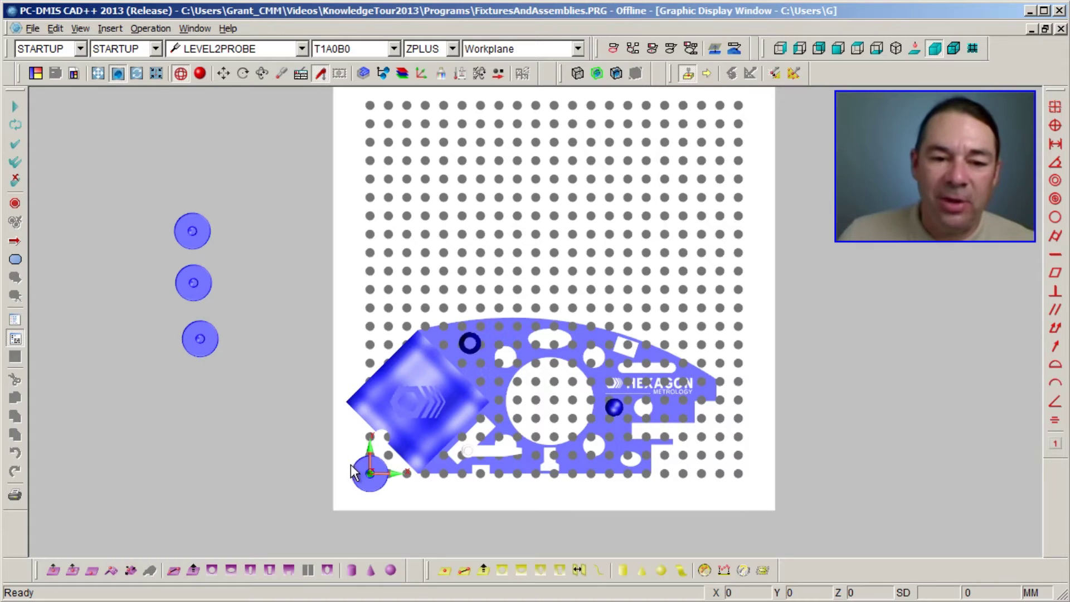
{"action": "left_click_drag", "start_coordinate": [352, 472], "coordinate": [206, 402]}
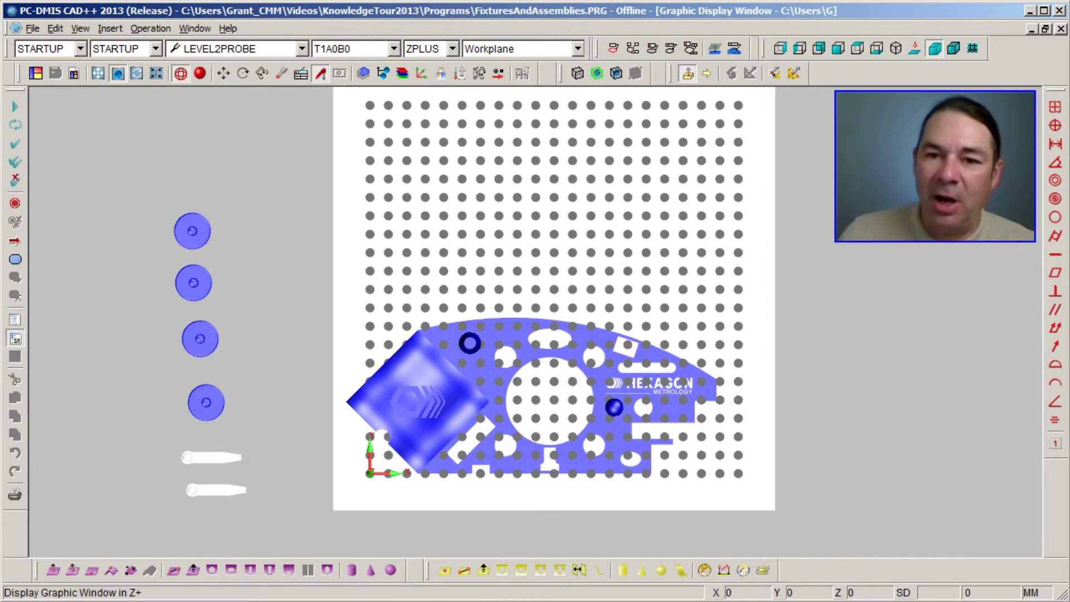
Move the standoffs over the baseplate and raise the part until it rests on top of them
{"action": "left_click", "coordinate": [818, 48]}
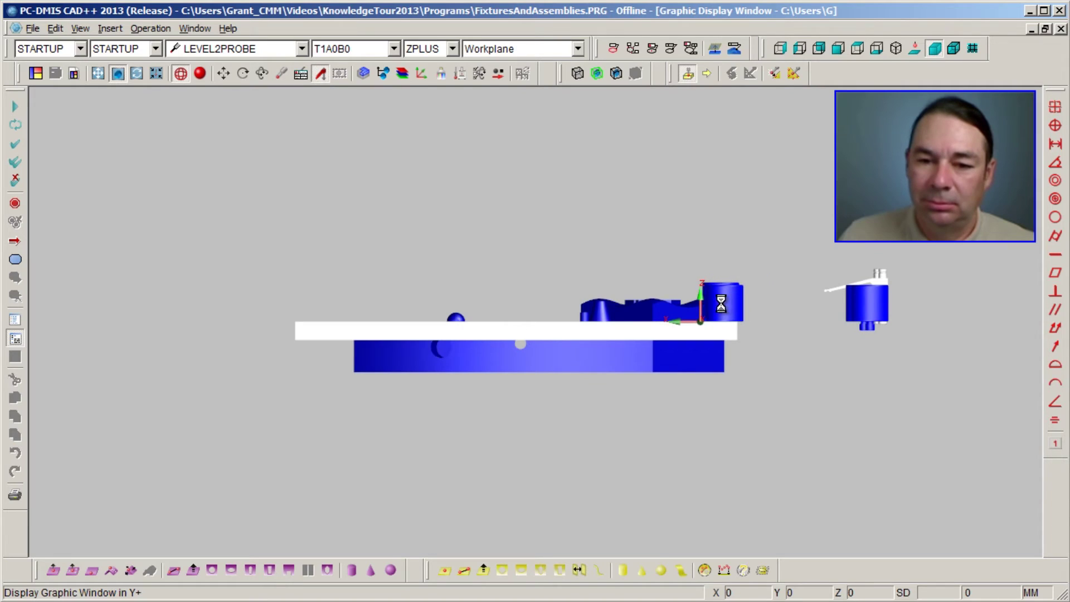
{"action": "left_click_drag", "start_coordinate": [721, 303], "coordinate": [507, 306]}
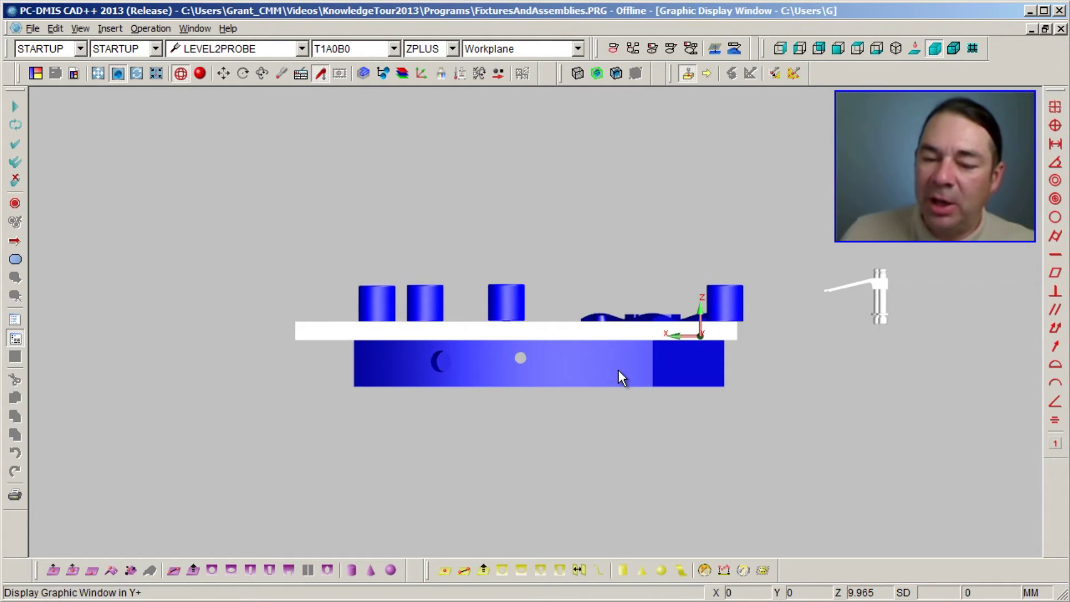
{"action": "left_click_drag", "start_coordinate": [592, 375], "coordinate": [591, 276]}
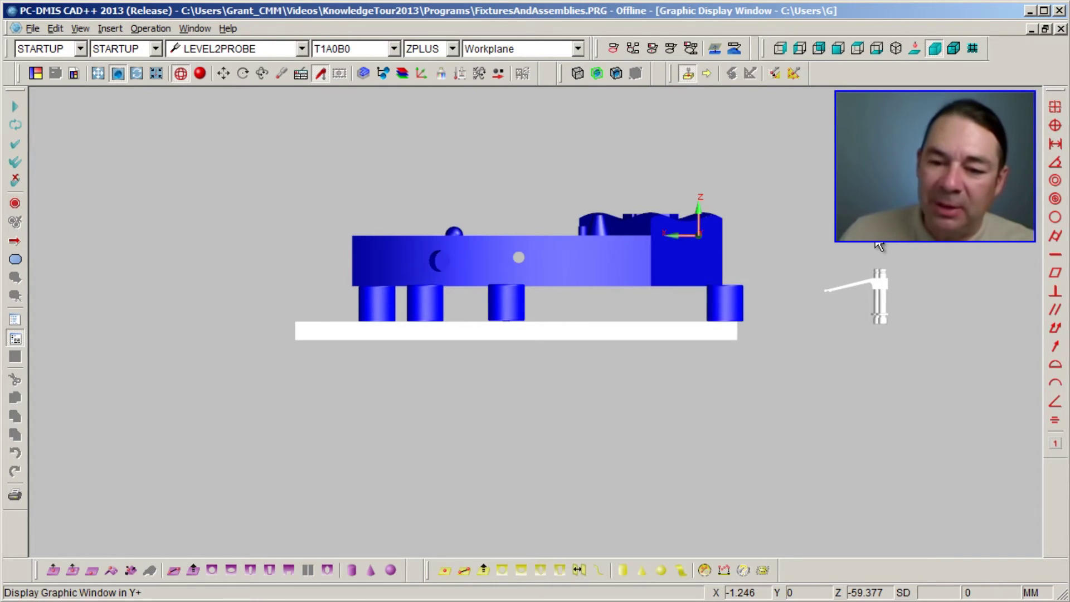
{"action": "left_click", "coordinate": [725, 310]}
{"action": "right_click", "coordinate": [725, 310]}
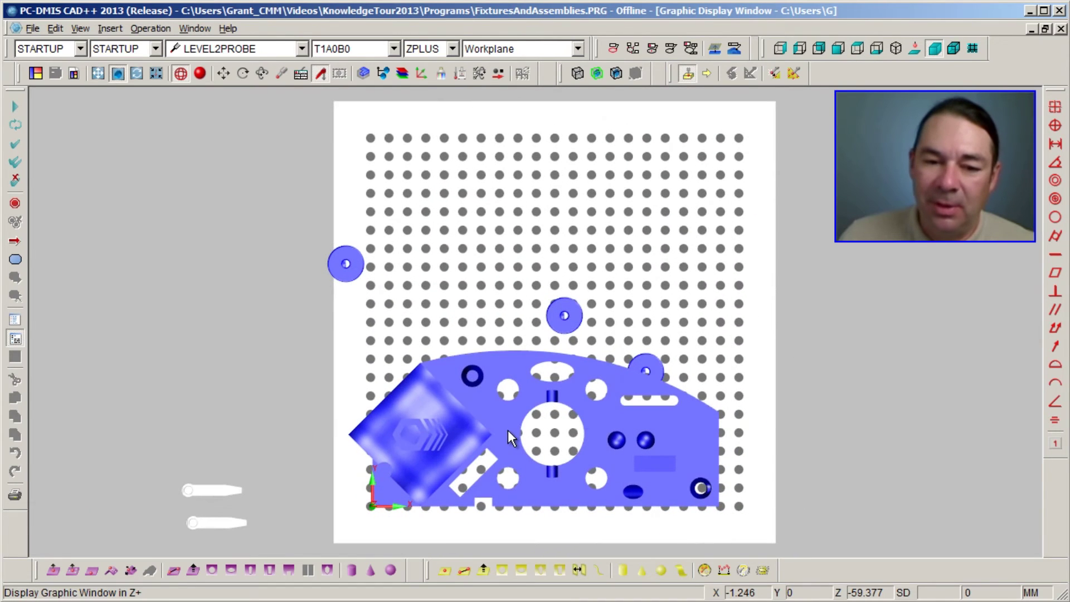
Shift the part aside, spread the four standoffs across the baseplate, and set the part back so they support its edges
{"action": "left_click_drag", "start_coordinate": [507, 430], "coordinate": [534, 194]}
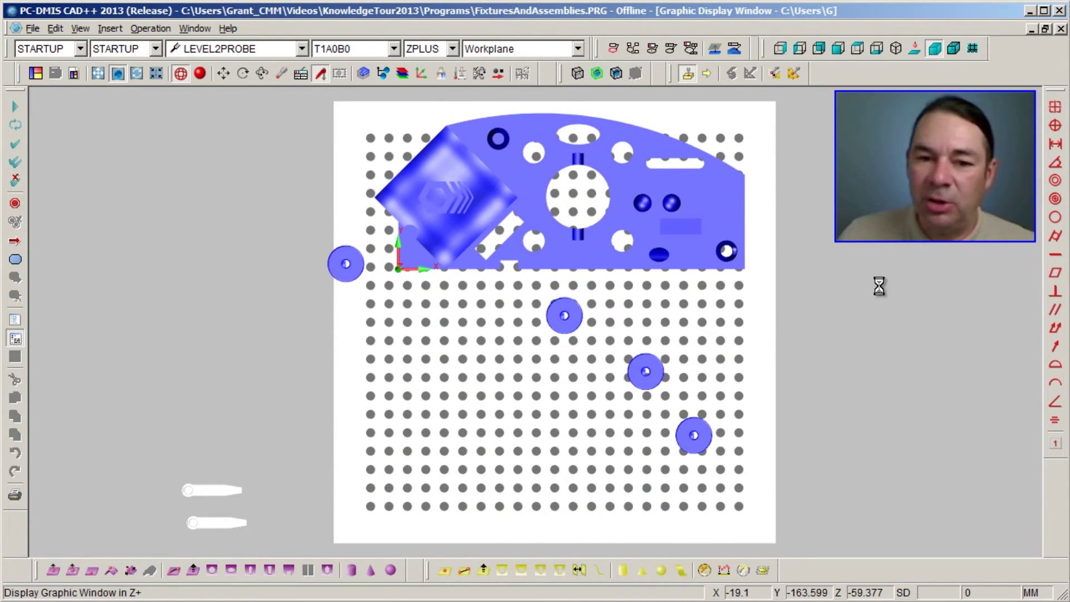
{"action": "left_click_drag", "start_coordinate": [567, 327], "coordinate": [445, 493]}
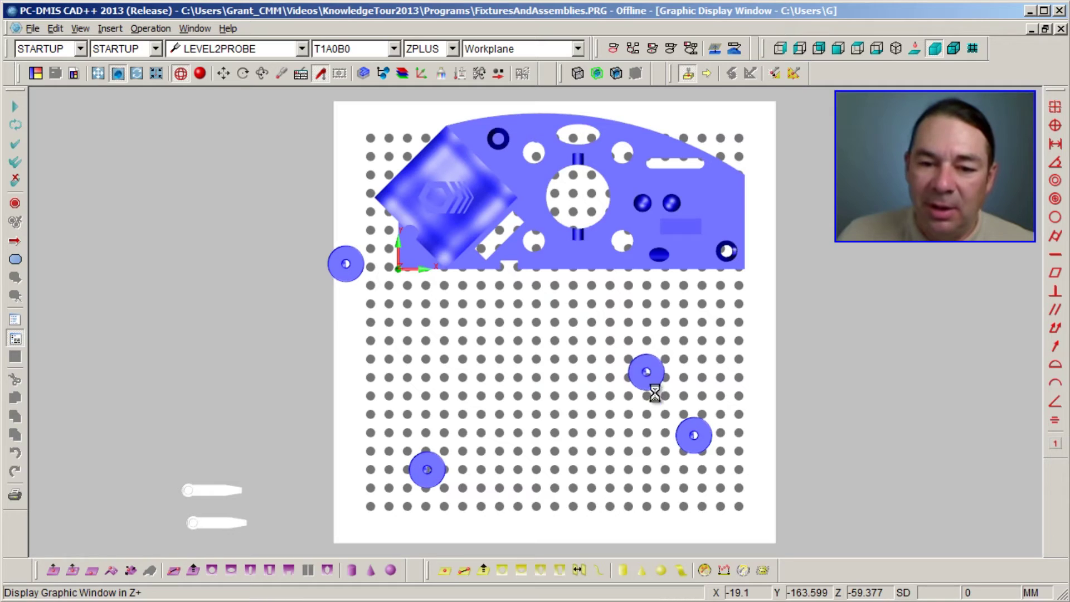
{"action": "left_click_drag", "start_coordinate": [654, 394], "coordinate": [673, 479]}
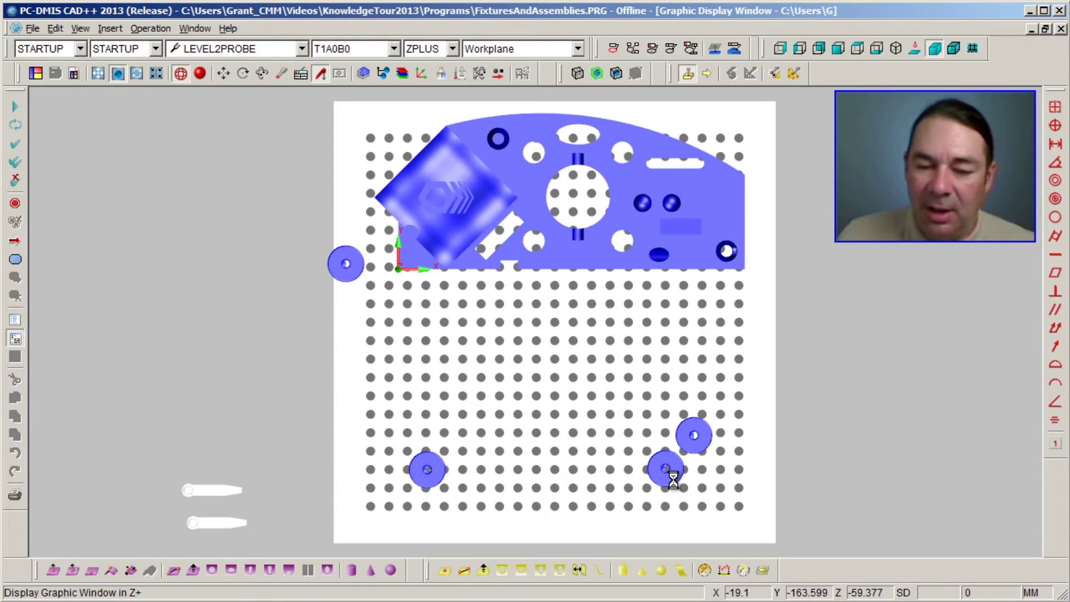
{"action": "left_click_drag", "start_coordinate": [699, 440], "coordinate": [595, 366]}
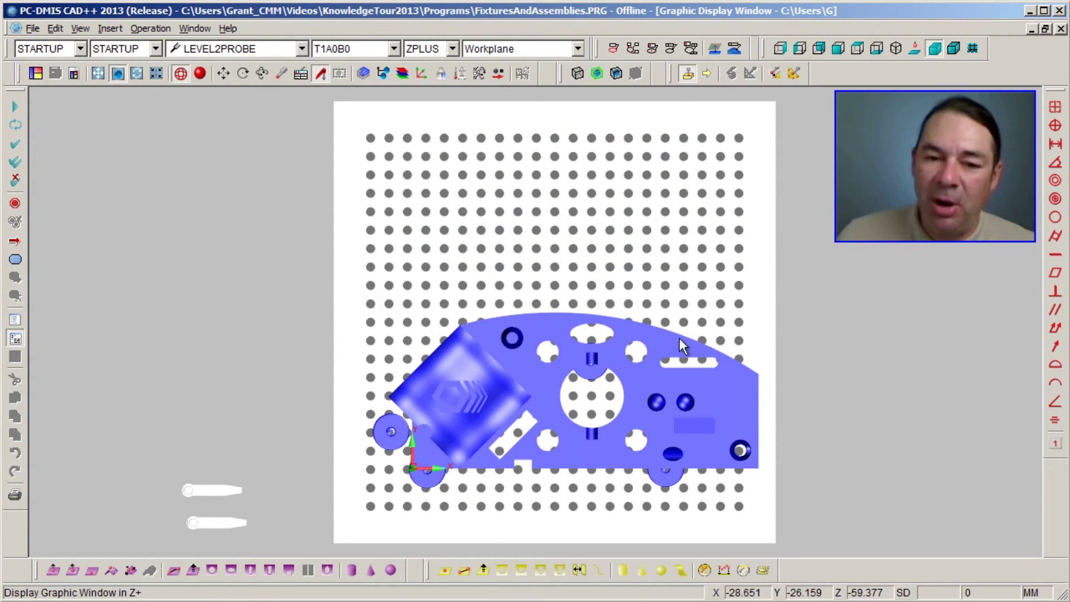
{"action": "left_click_drag", "start_coordinate": [596, 375], "coordinate": [587, 324]}
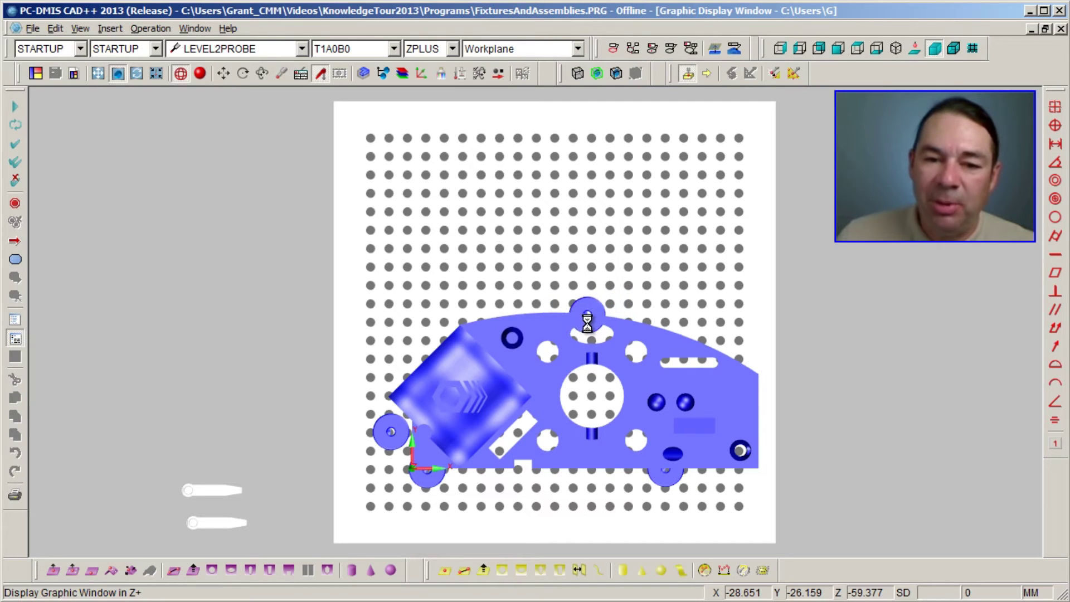
{"action": "left_click", "coordinate": [381, 439]}
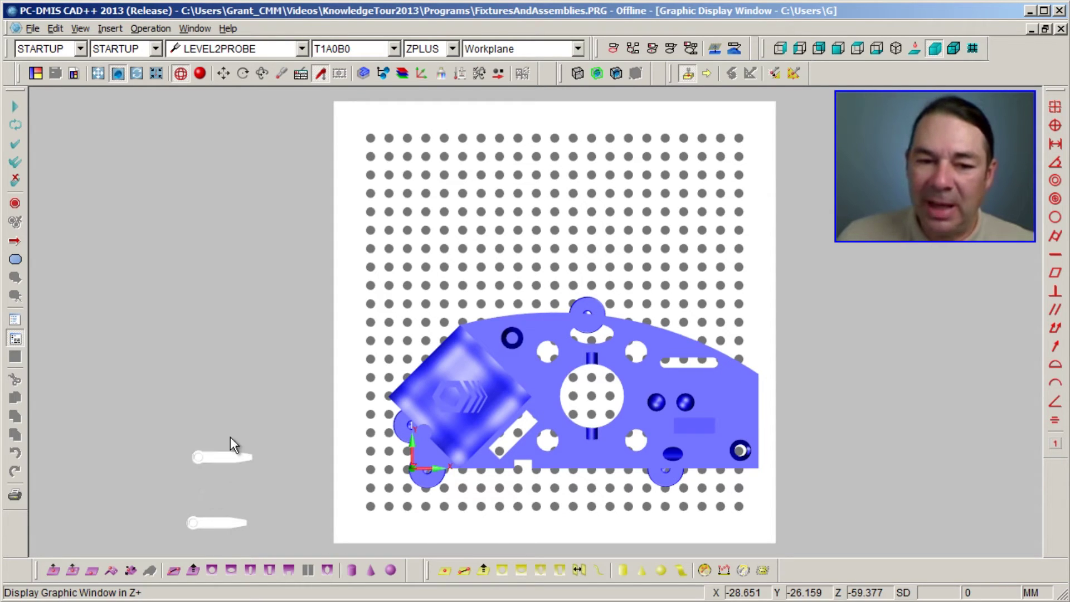
Rotate both tension clamps a quarter turn and raise the lower one to clamping height against the part
{"action": "key", "text": "ctrl+alt"}
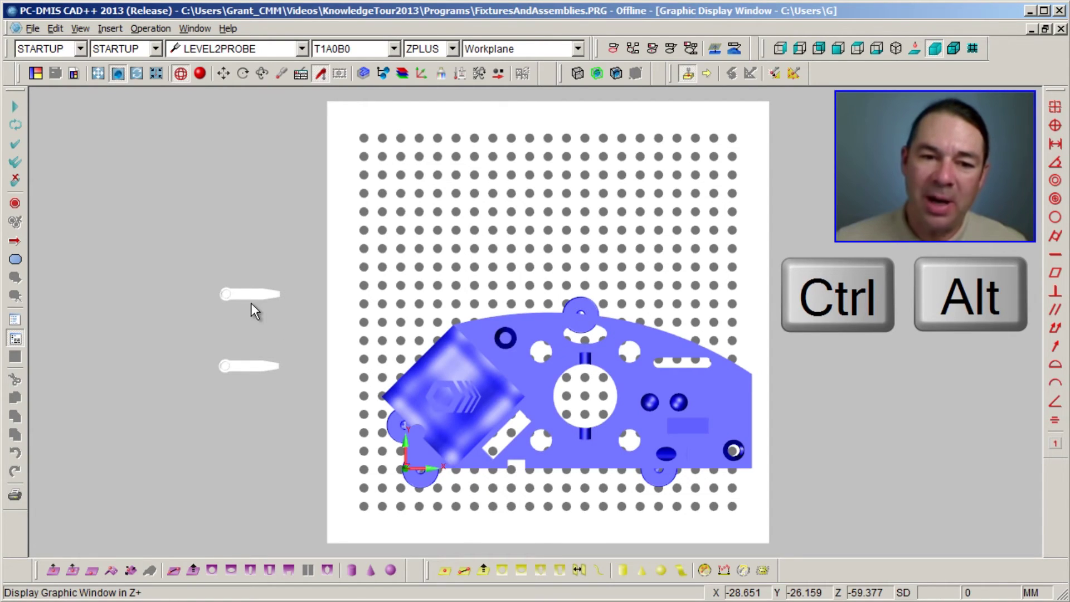
{"action": "left_click_drag", "start_coordinate": [253, 293], "coordinate": [229, 313], "text": "ctrl+alt"}
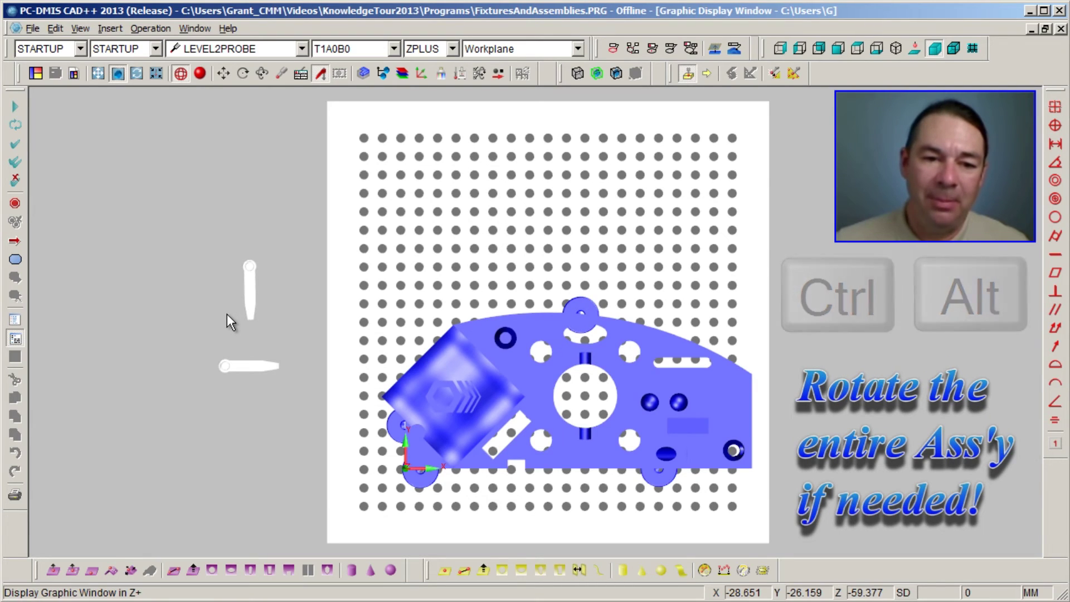
{"action": "left_click_drag", "start_coordinate": [248, 365], "coordinate": [178, 416], "text": "ctrl+alt"}
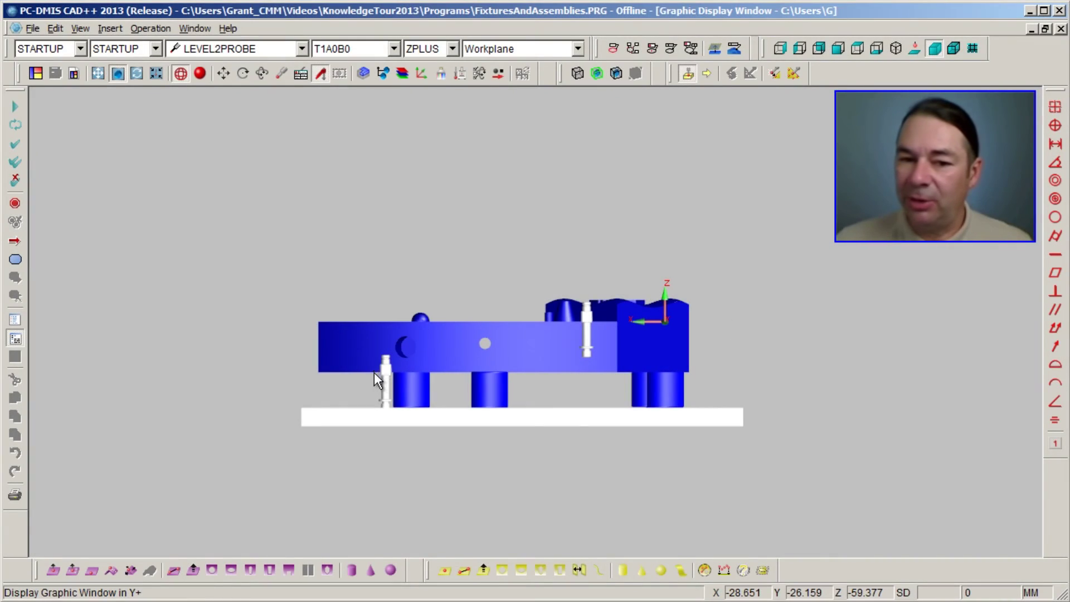
{"action": "left_click_drag", "start_coordinate": [383, 370], "coordinate": [382, 319]}
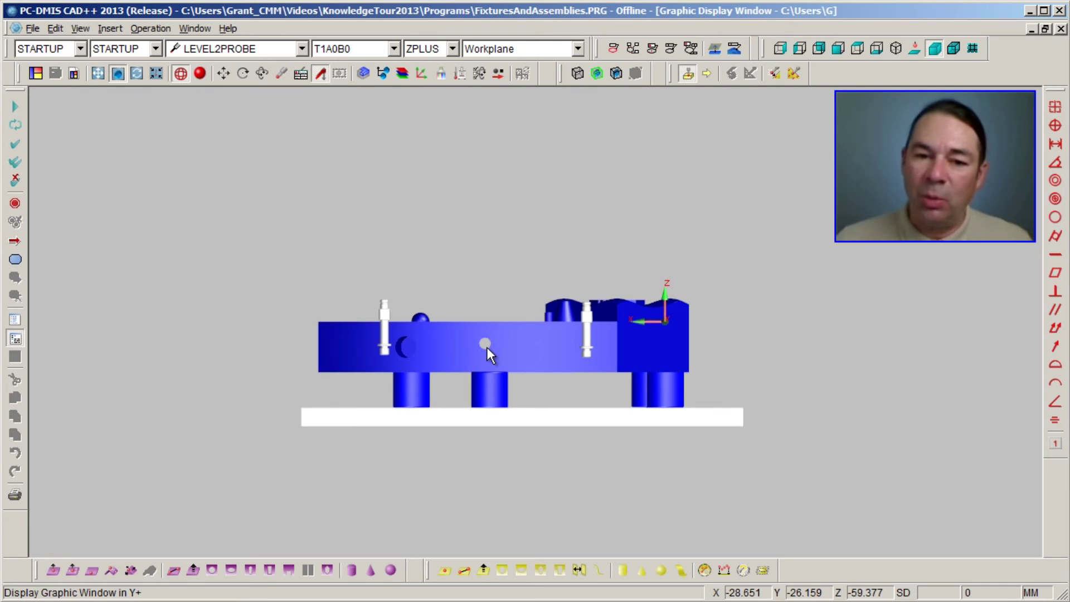
Link the fixture components so that they move as a group
{"action": "scroll", "coordinate": [487, 347], "scroll_direction": "up", "scroll_amount": 2}
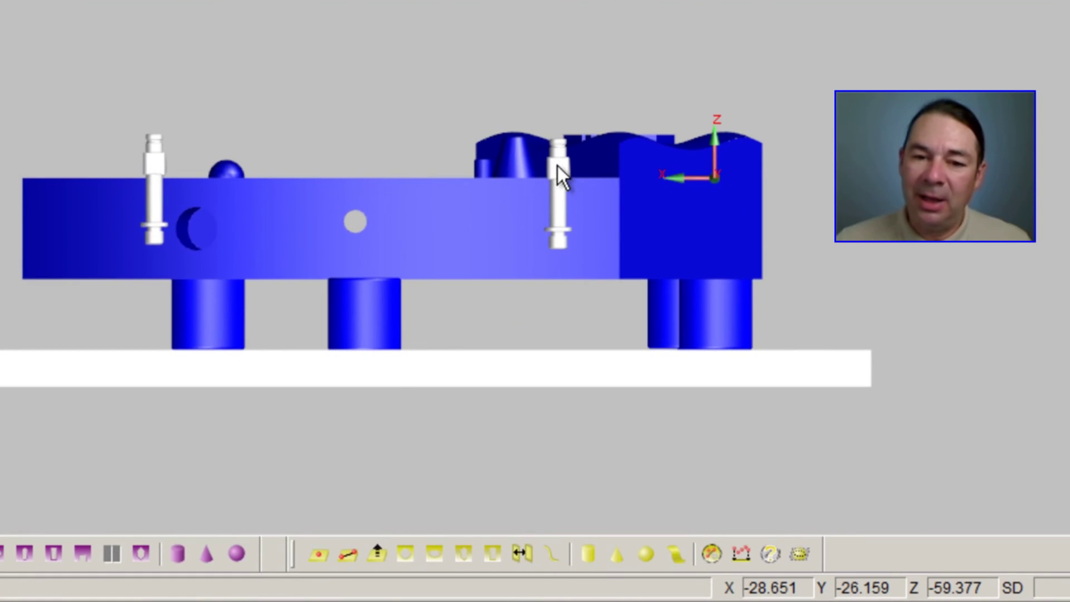
{"action": "right_click", "coordinate": [586, 249]}
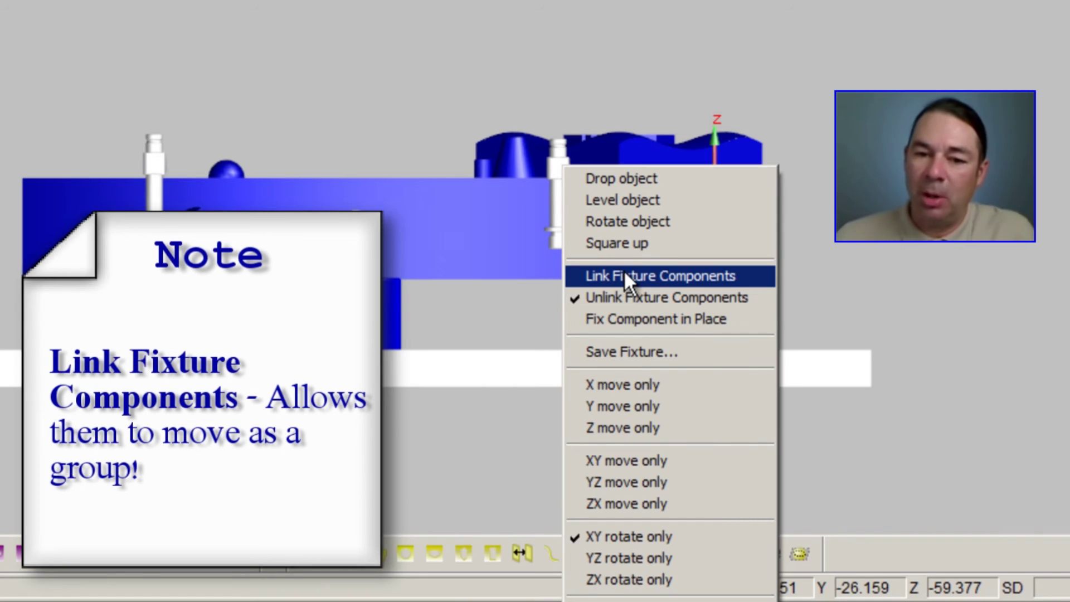
{"action": "left_click", "coordinate": [623, 273]}
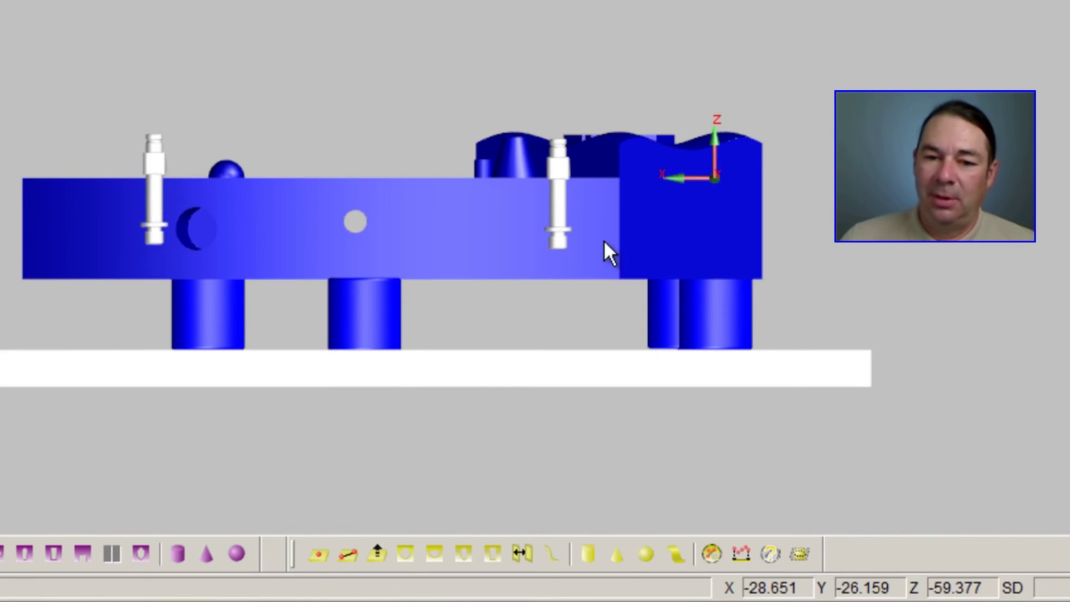
{"action": "right_click", "coordinate": [631, 238]}
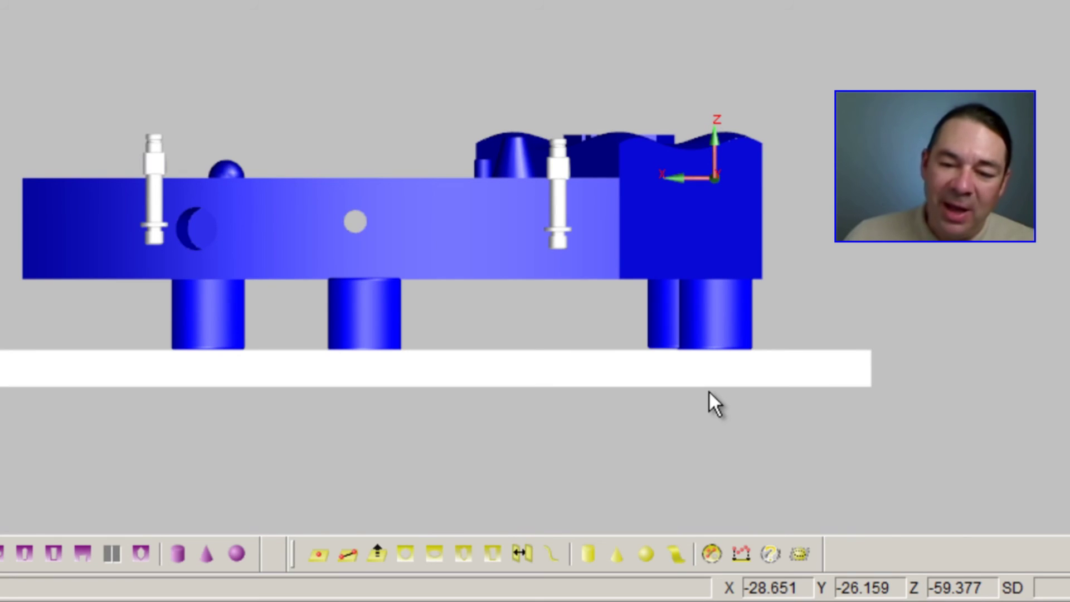
Save the linked fixture components as a reusable fixture named TestPartFixture in the QuickFix models folder
{"action": "right_click", "coordinate": [668, 371]}
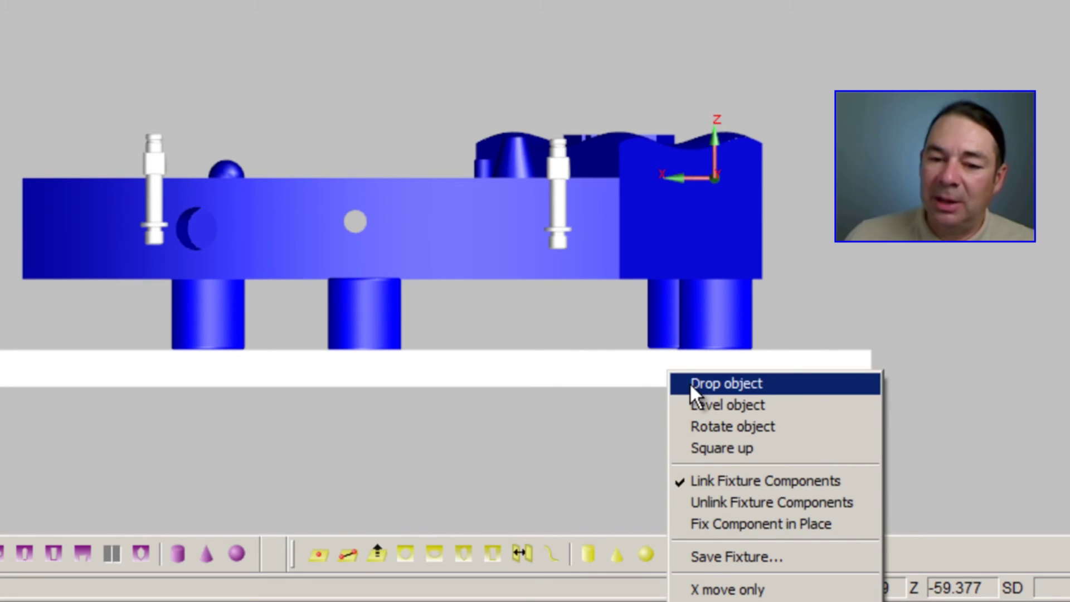
{"action": "left_click", "coordinate": [728, 557]}
{"action": "type", "text": "TestPartFixture"}
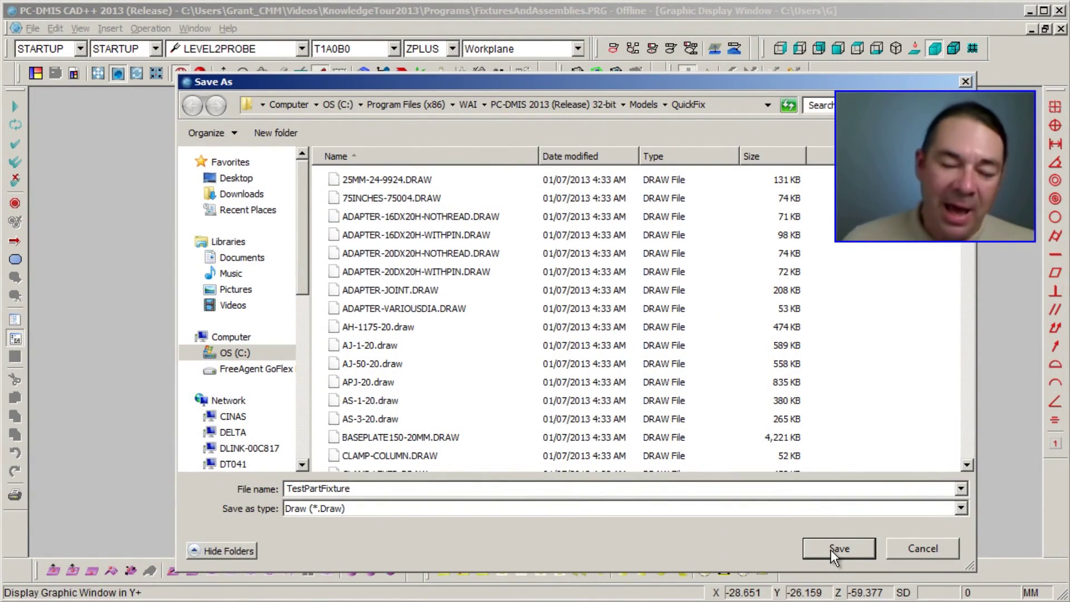
{"action": "left_click", "coordinate": [830, 550]}
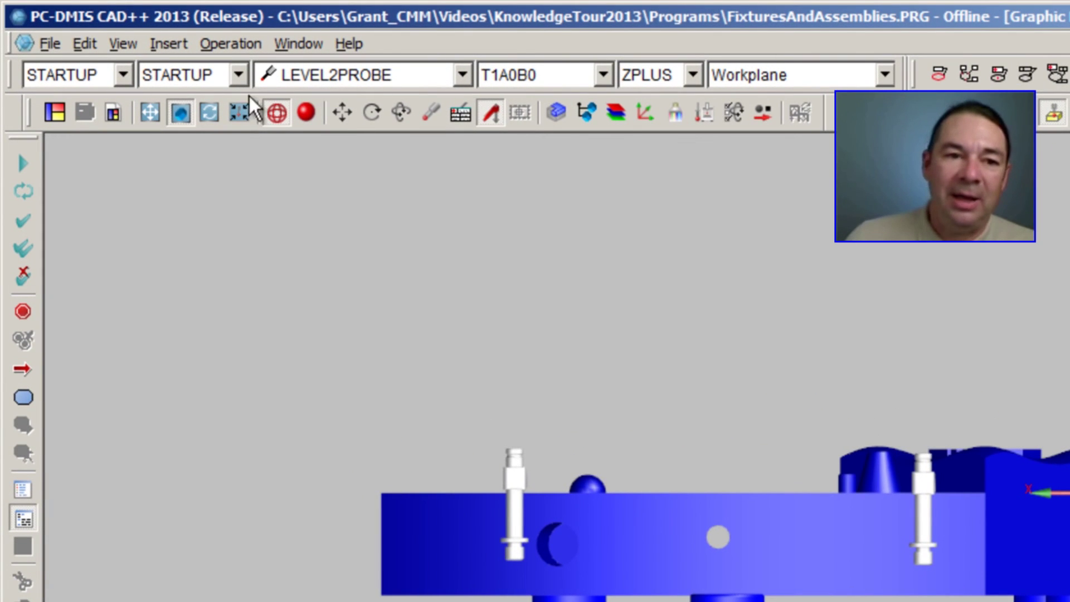
Open the Quick Fixture definition and expand the USER category to check for the saved fixture
{"action": "left_click", "coordinate": [172, 45]}
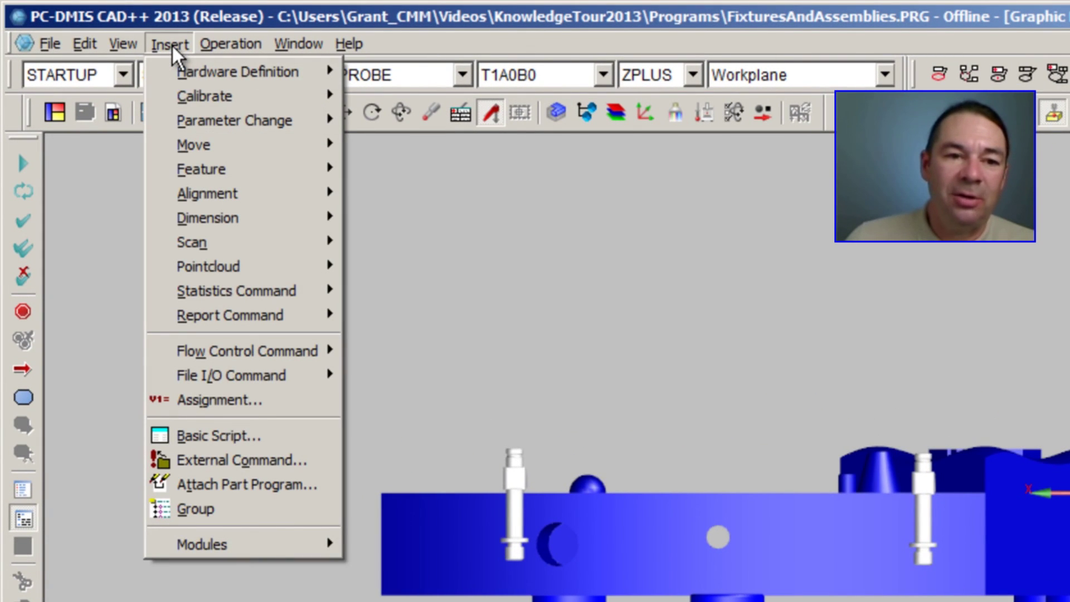
{"action": "mouse_move", "coordinate": [199, 75]}
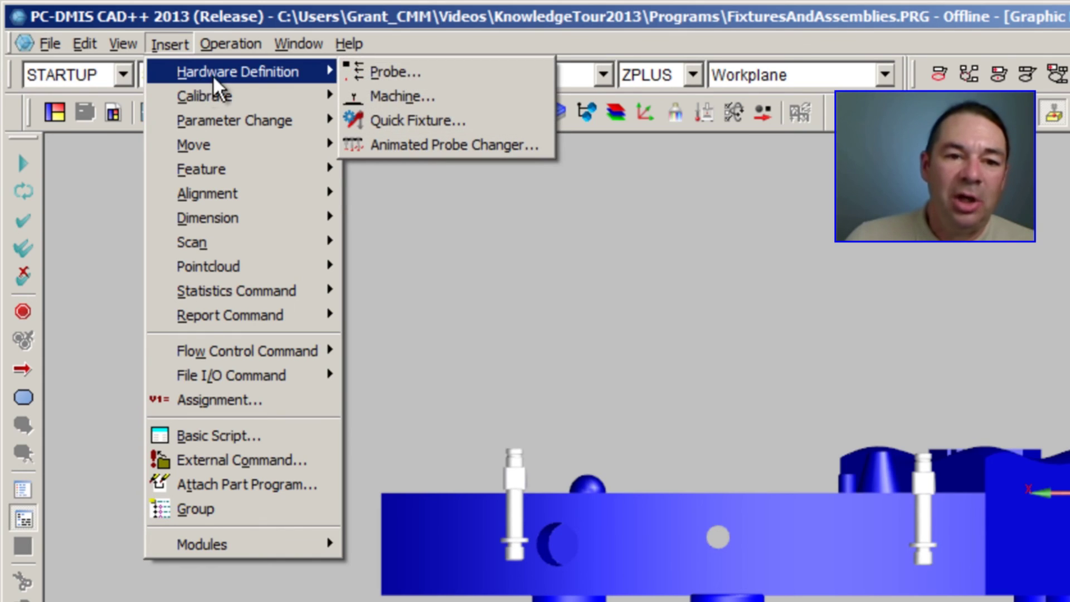
{"action": "left_click", "coordinate": [407, 121]}
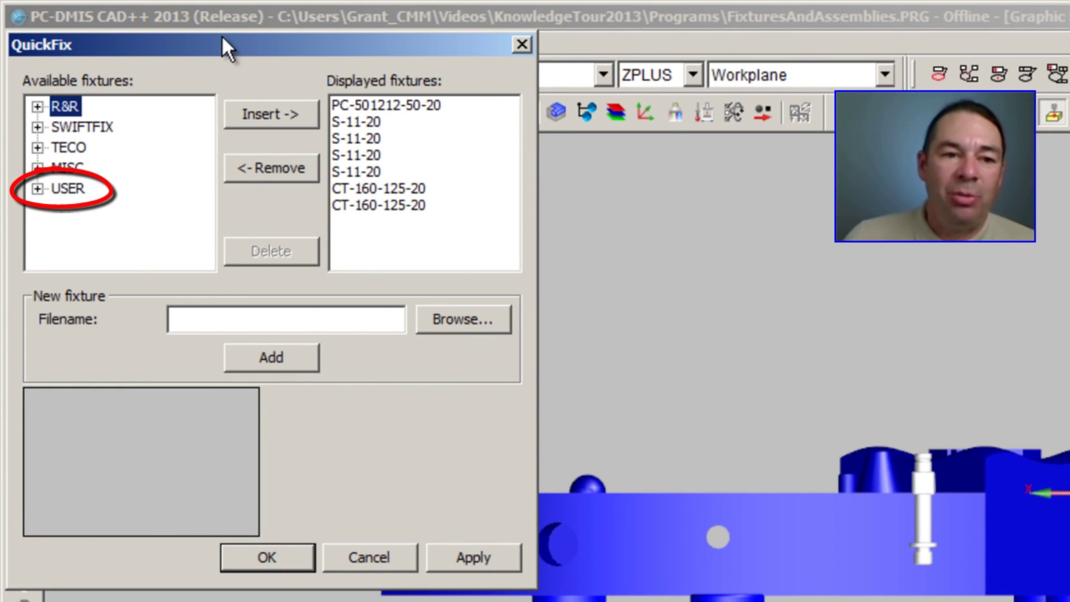
{"action": "left_click", "coordinate": [37, 189]}
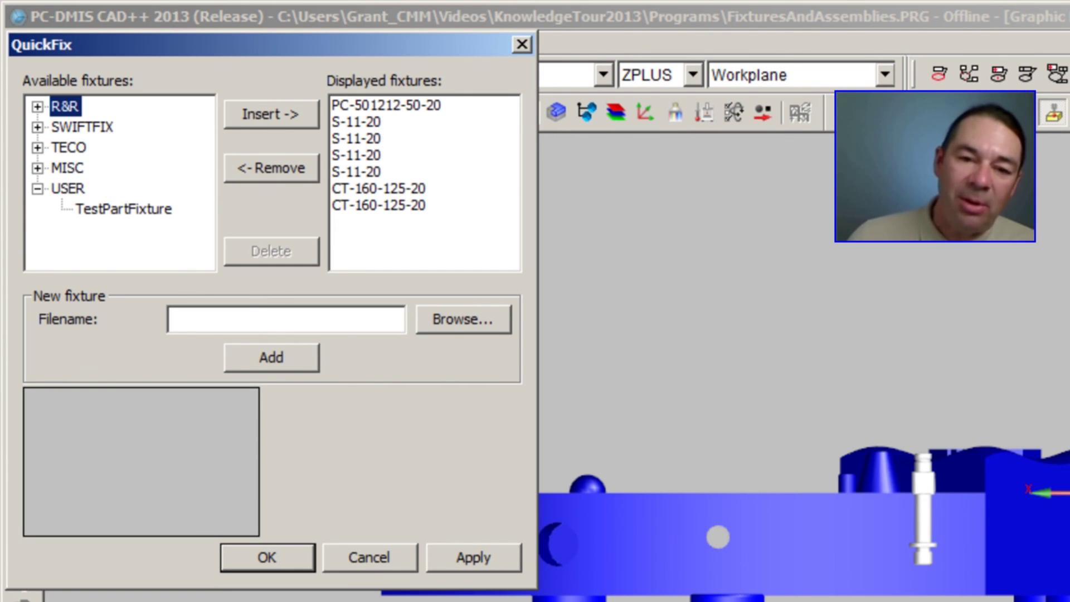